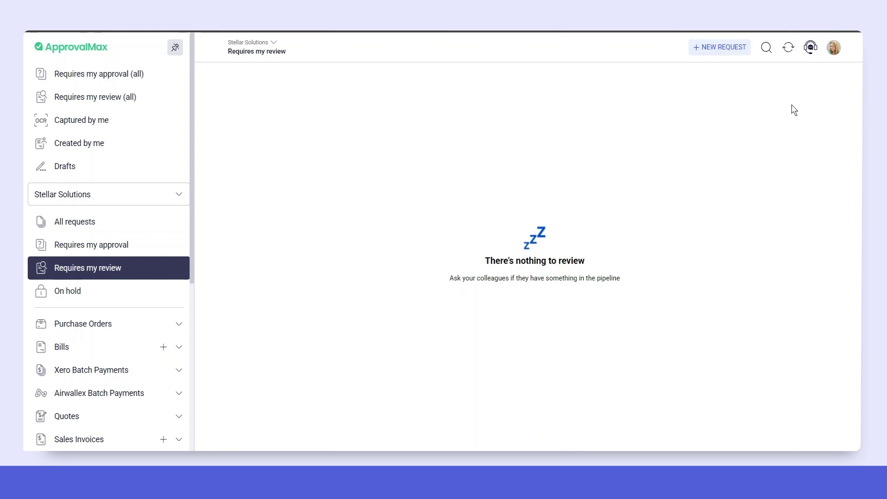
- Open Approval workflows to see the activated Xero Purchase Order, Bill and Sales Invoice workflows
scroll(139, 254, down, 6)
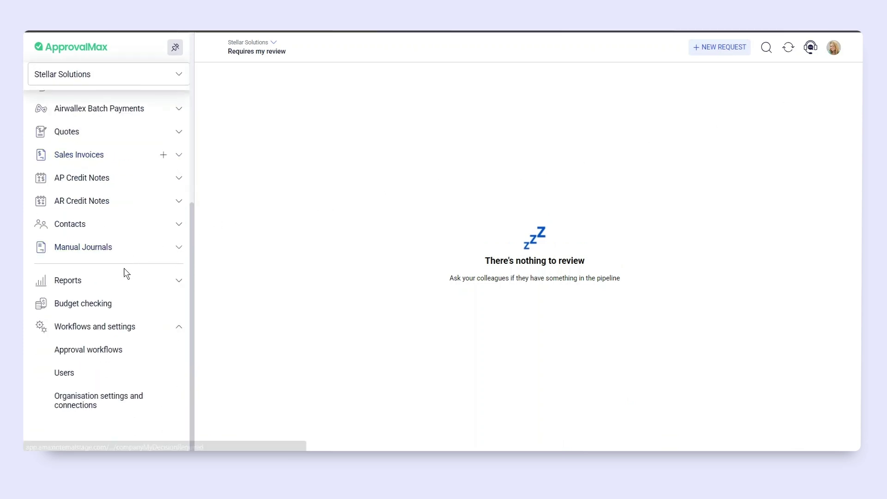
click(90, 355)
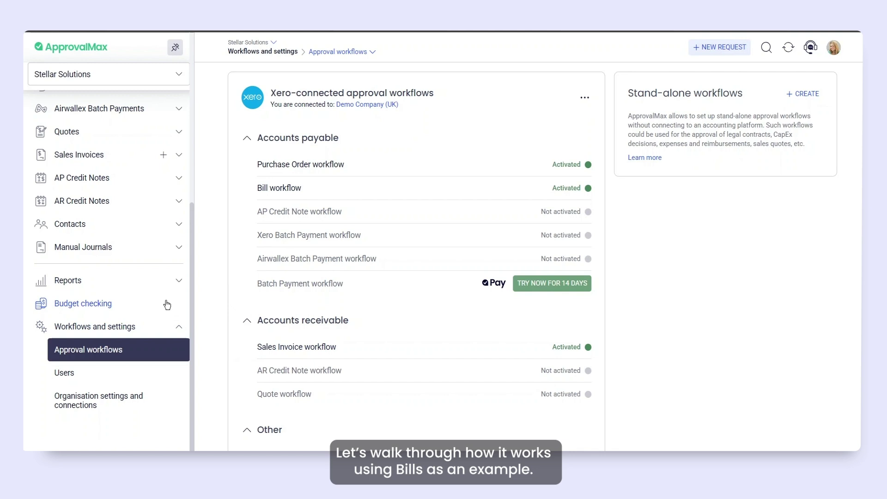
scroll(166, 303, up, 6)
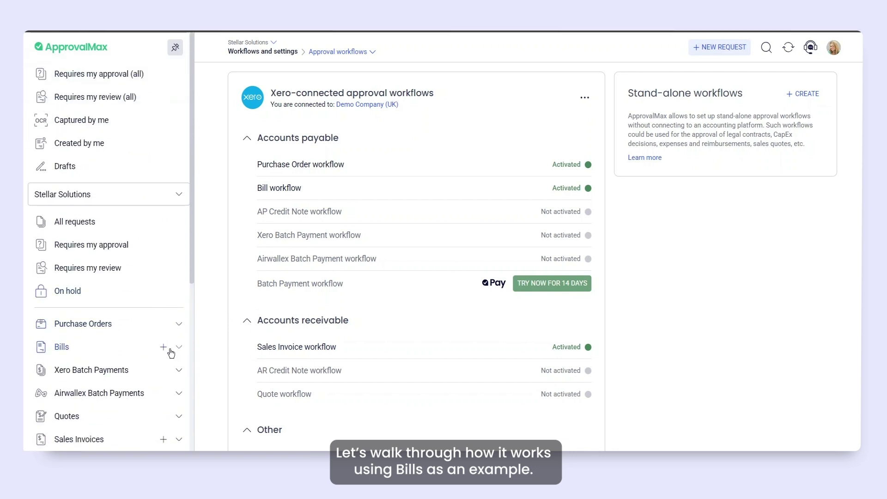
- Create a new bill by uploading NC-0051_PM.pdf to ApprovalMax Capture and widen the invoice preview
click(164, 347)
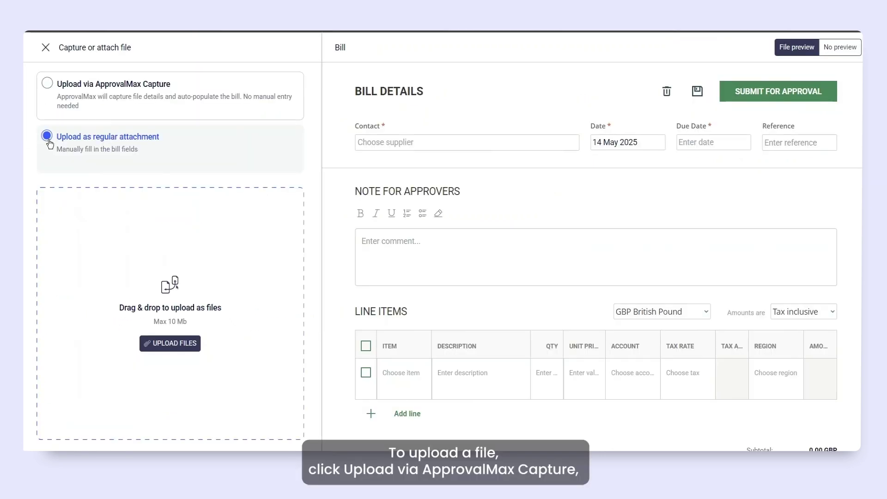
click(47, 86)
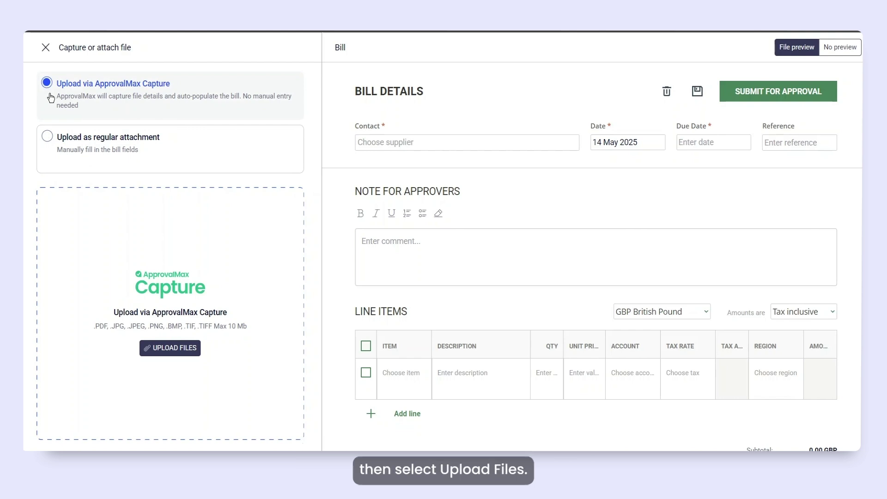
click(146, 347)
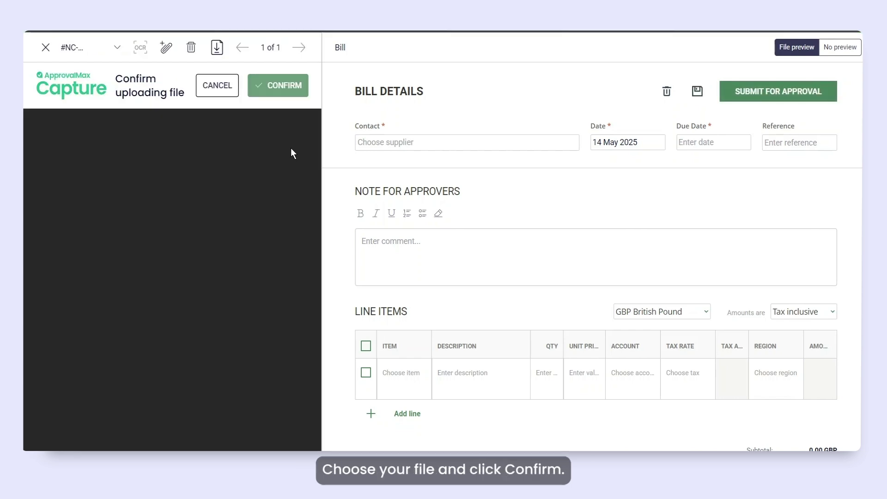
click(287, 86)
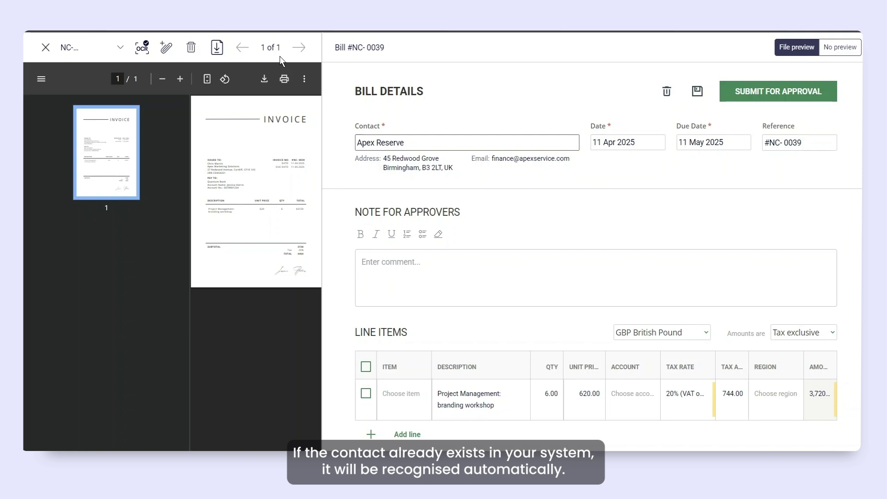
click(180, 79)
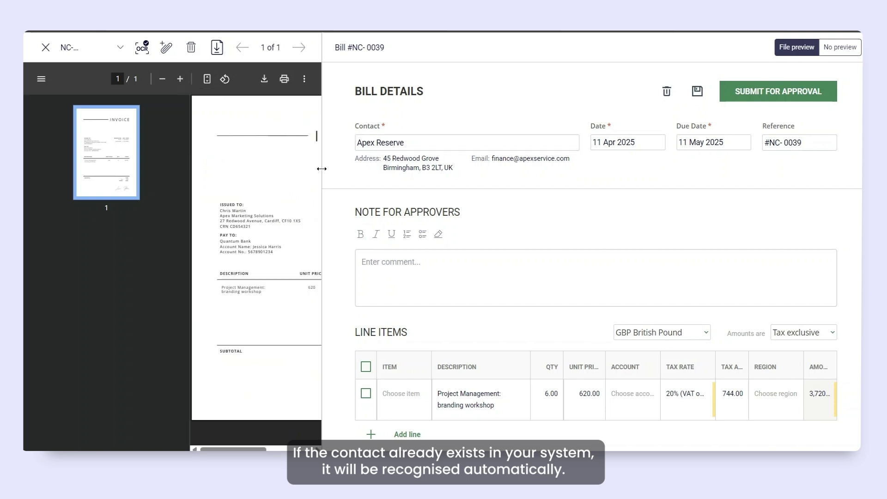
drag(322, 168, 409, 169)
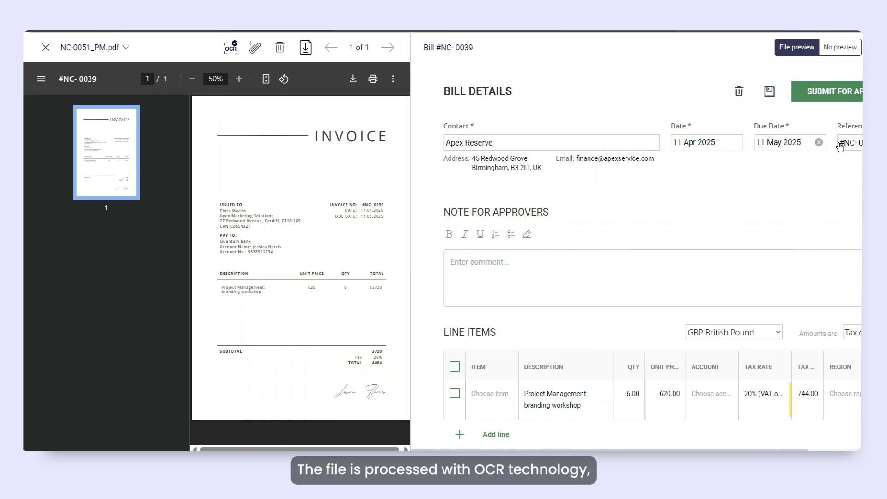
drag(410, 277, 318, 281)
- Set the line account to 480 - Staff Training and submit Bill #NC-0039 for approval
scroll(615, 370, down, 3)
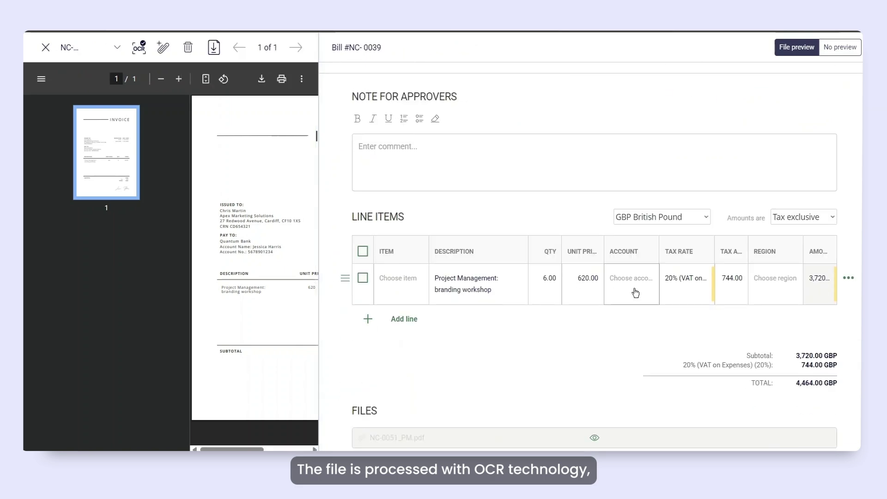
click(635, 291)
text(480)
click(654, 298)
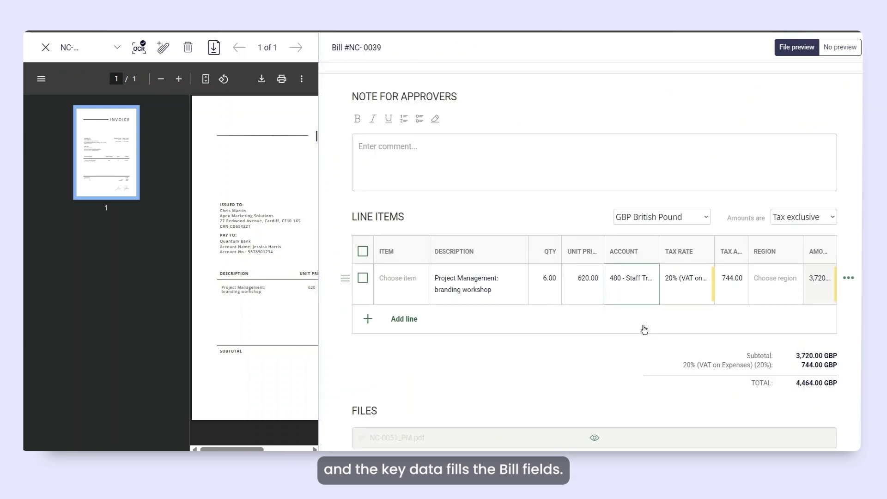
scroll(644, 329, up, 3)
click(777, 94)
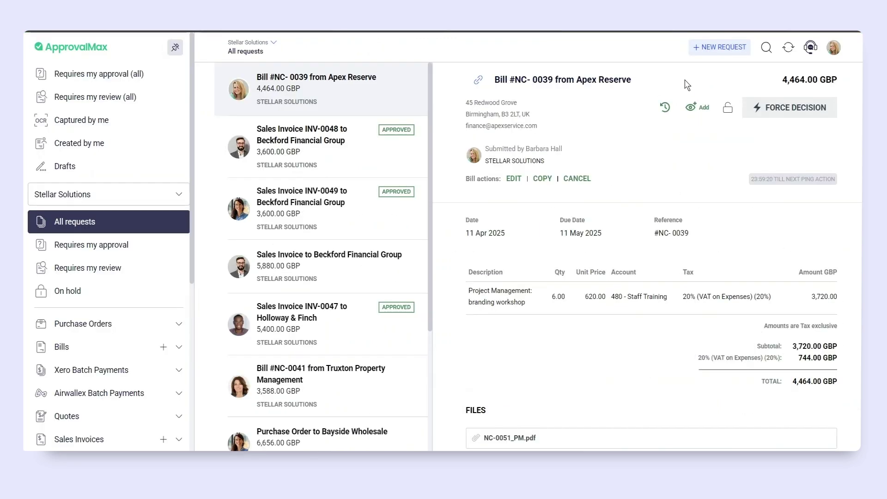
- Start a bulk bill upload for Stellar Solutions using one document per file
click(718, 47)
click(323, 251)
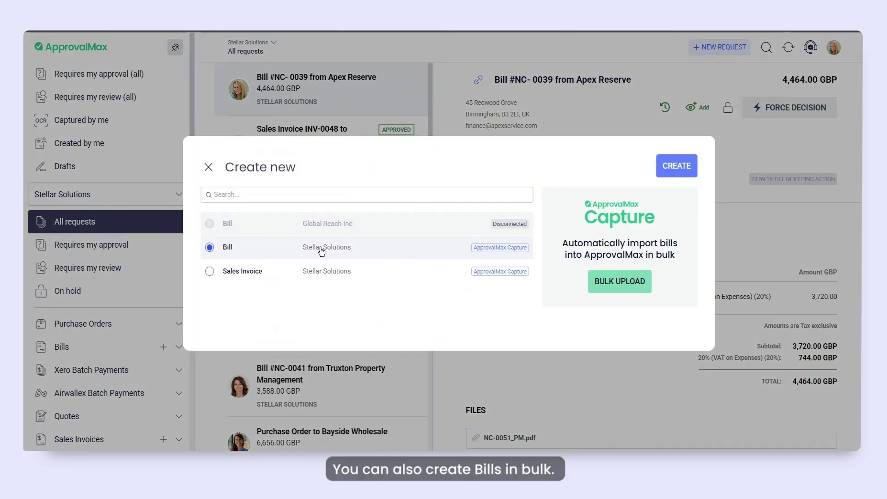
click(629, 294)
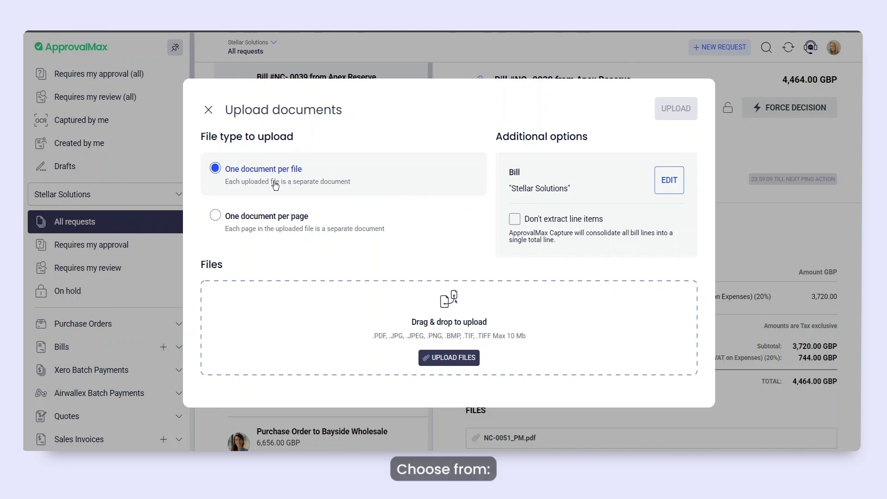
click(217, 221)
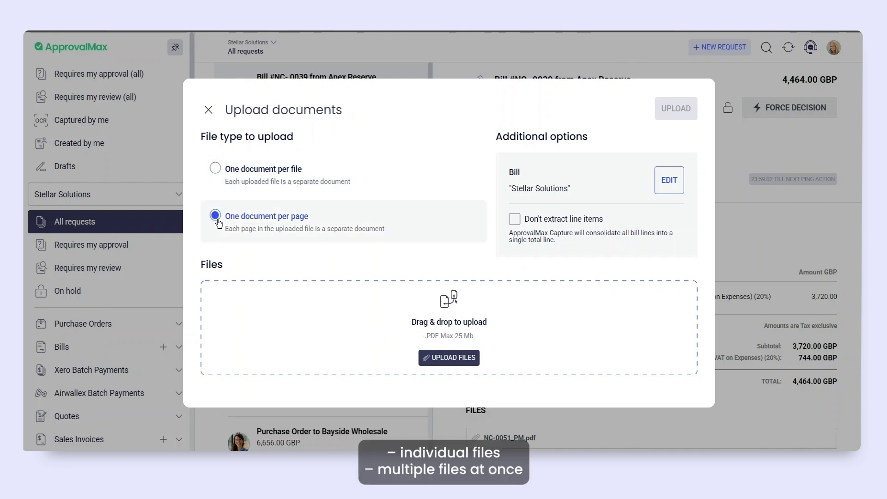
click(216, 169)
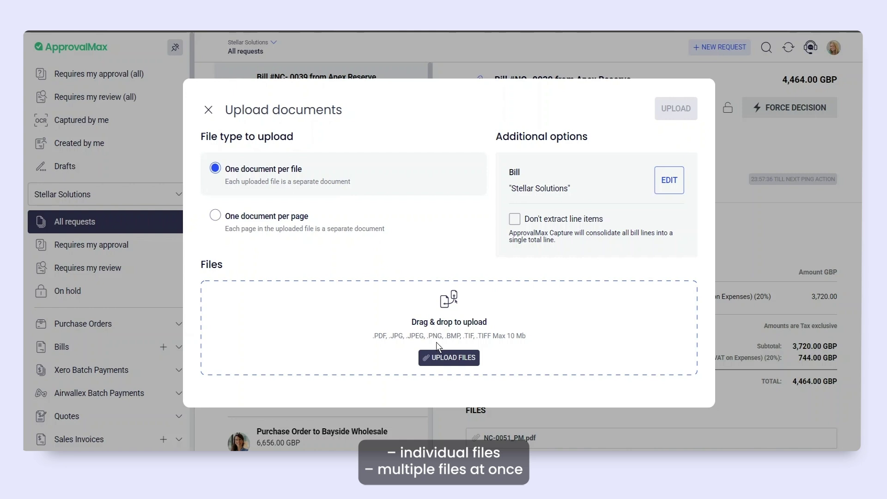
- Upload #NC-0055_PM.pdf and #NC-0050_PM.pdf, refresh, and list the resulting draft bills
click(438, 357)
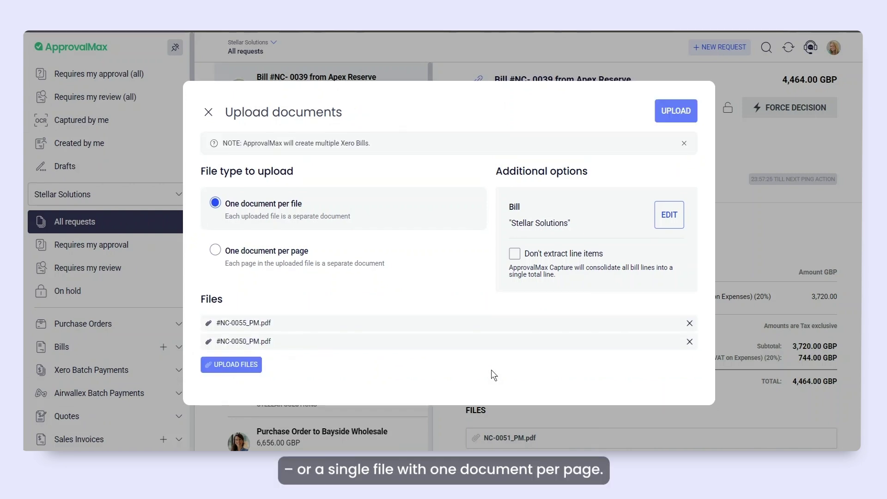
click(671, 112)
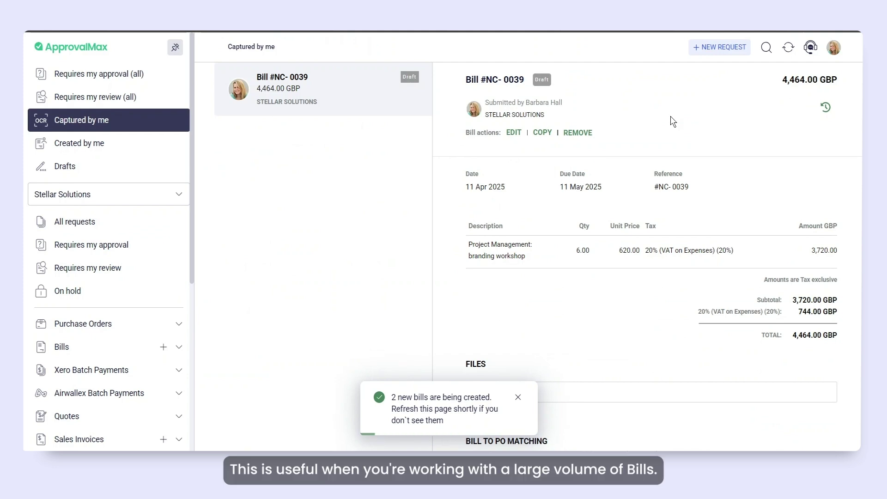
key(F5)
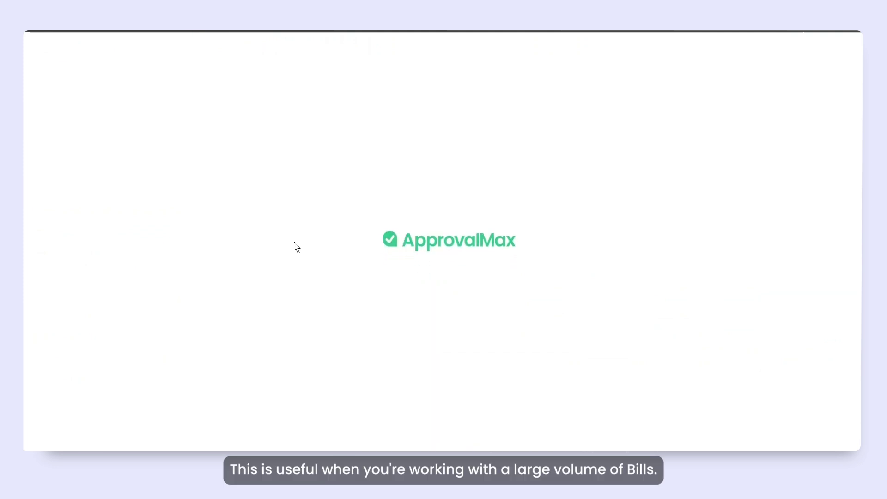
click(83, 174)
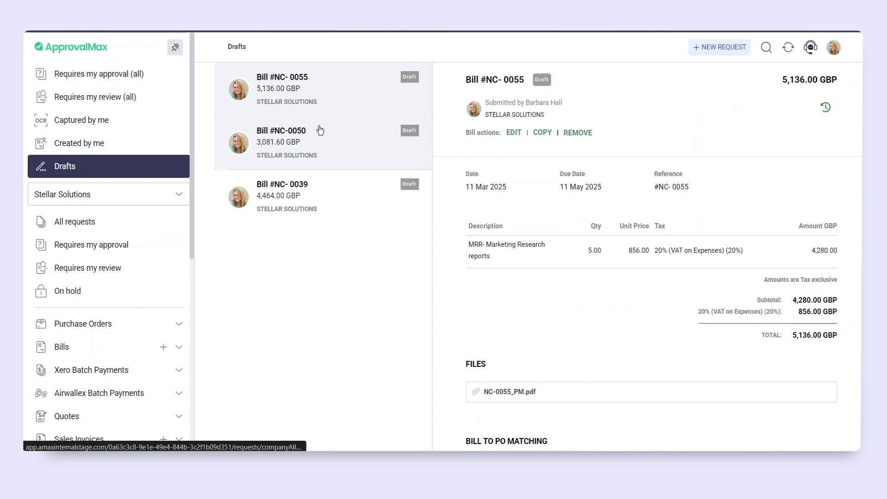
- View Bill #NC-0050's details, then go to the Bill approval workflow
click(347, 152)
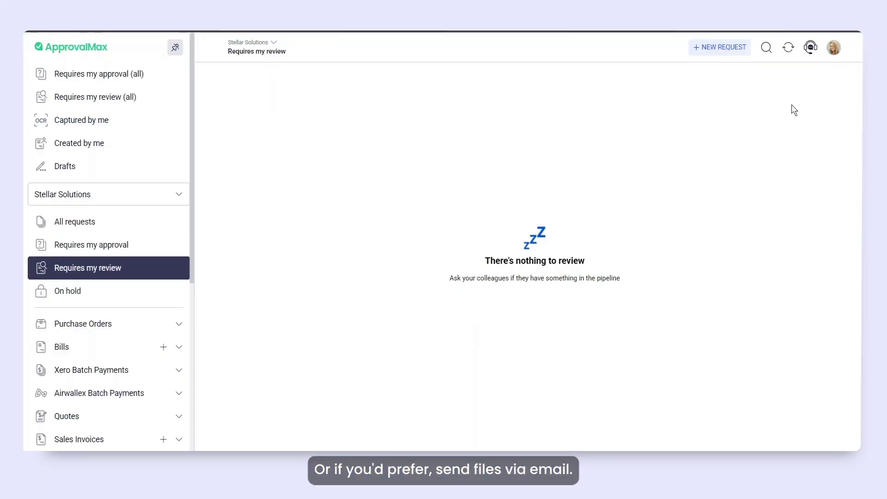
scroll(153, 249, down, 6)
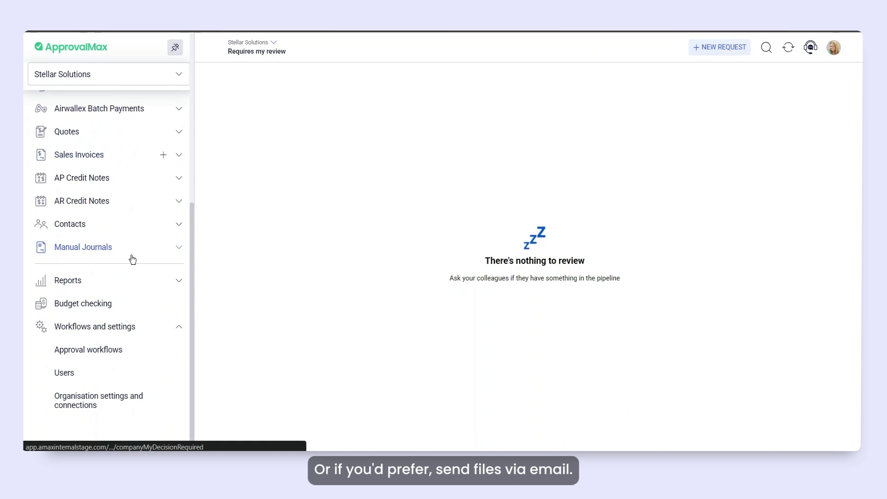
click(92, 354)
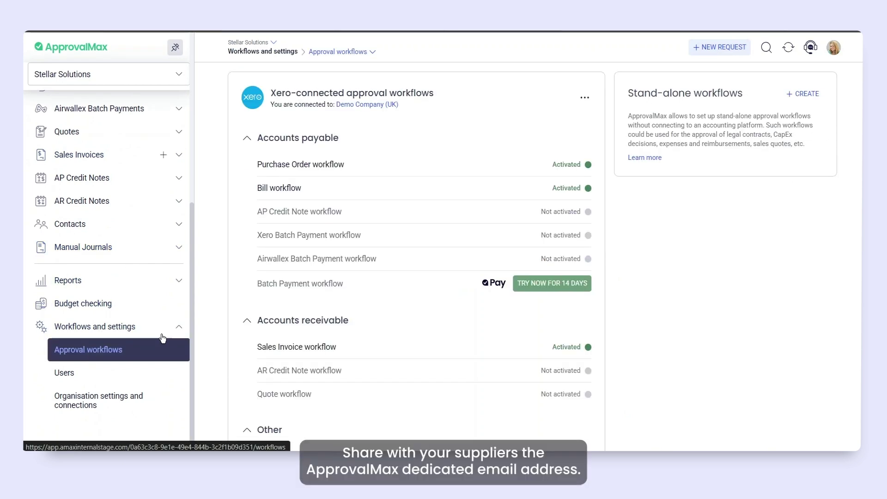
click(280, 190)
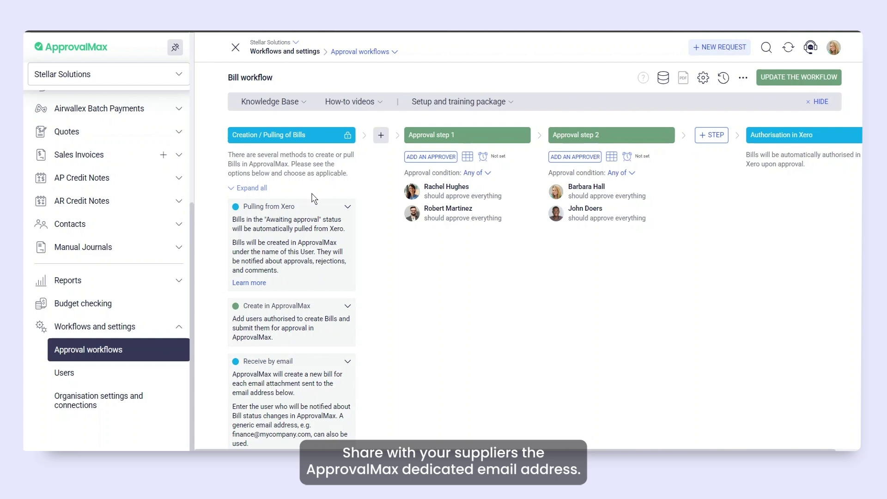
- Choose a default submitter for bills received by email and go to the Capture via Email settings
click(348, 362)
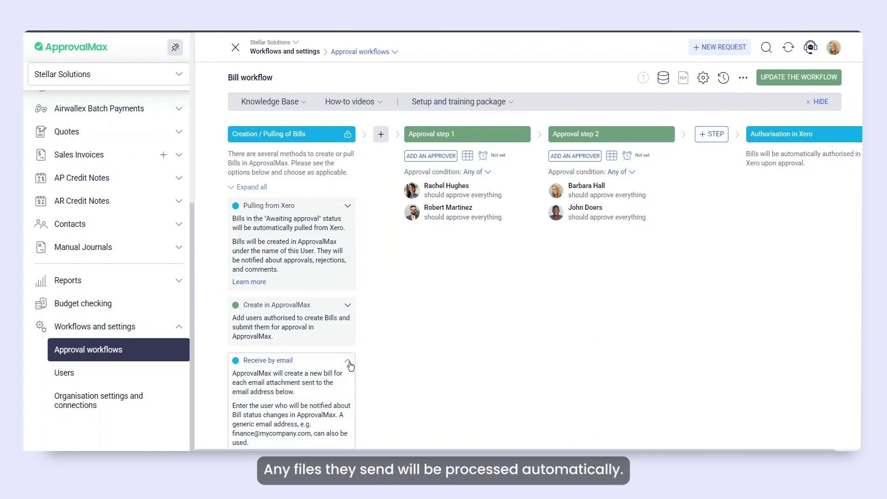
scroll(347, 364, down, 3)
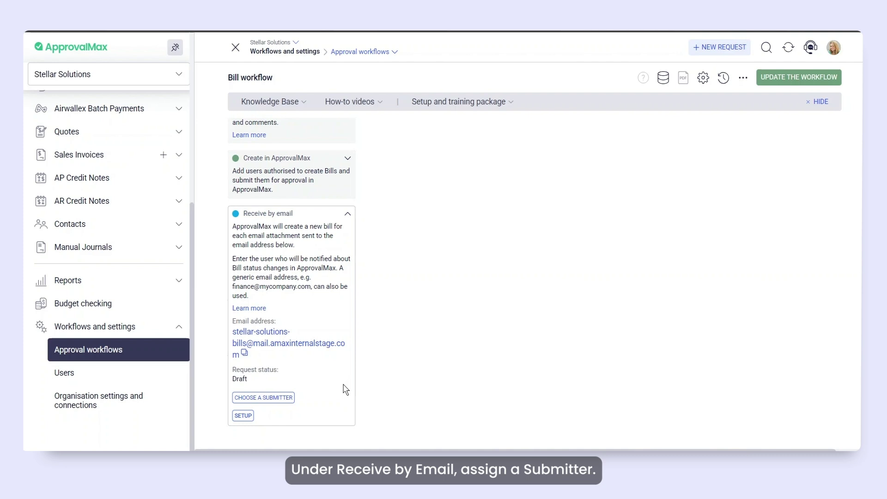
click(271, 402)
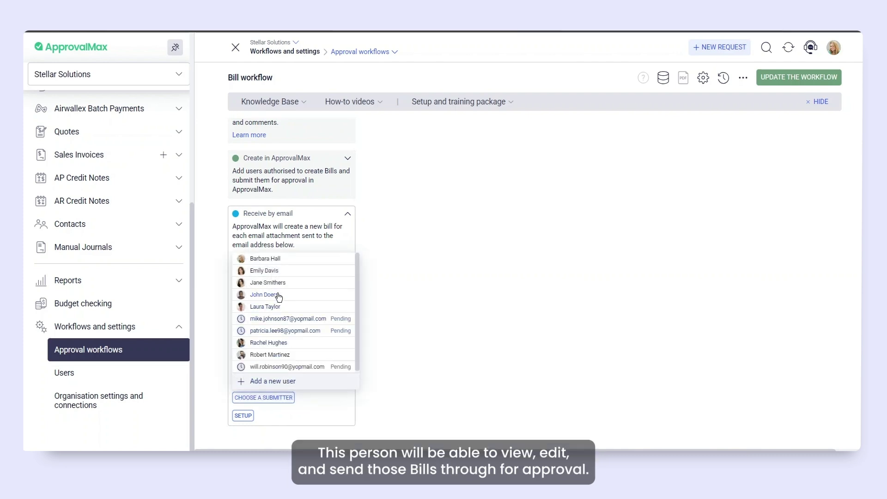
click(273, 347)
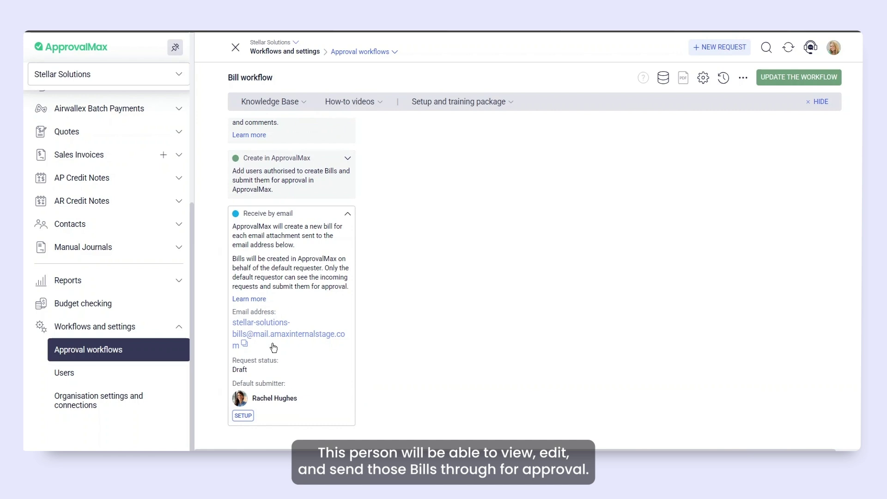
click(252, 418)
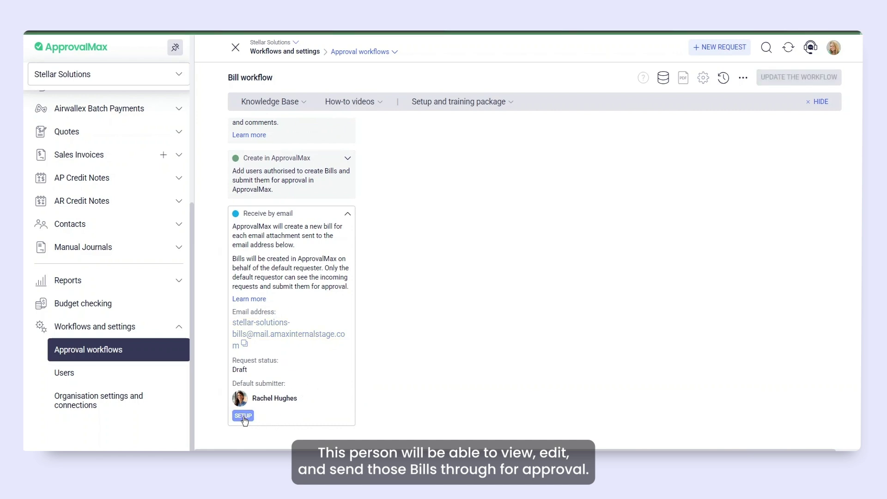
- Copy the capture email address and save email capture with request status set to Draft
click(241, 140)
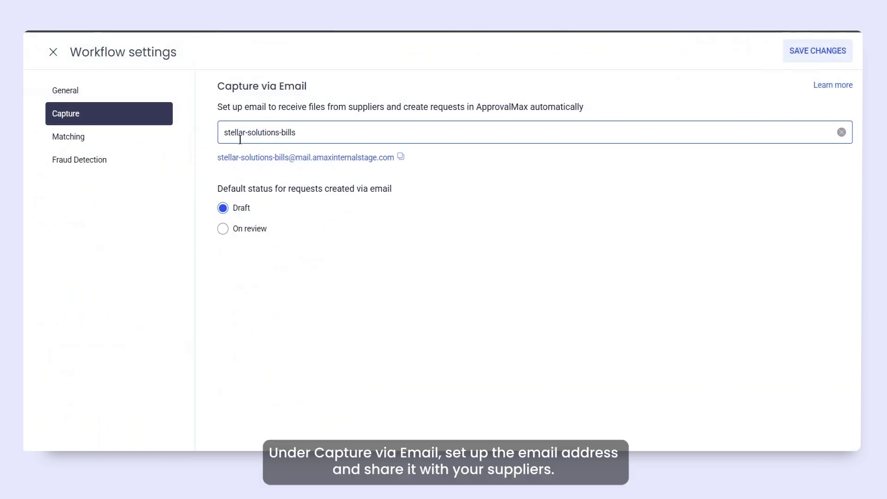
click(400, 159)
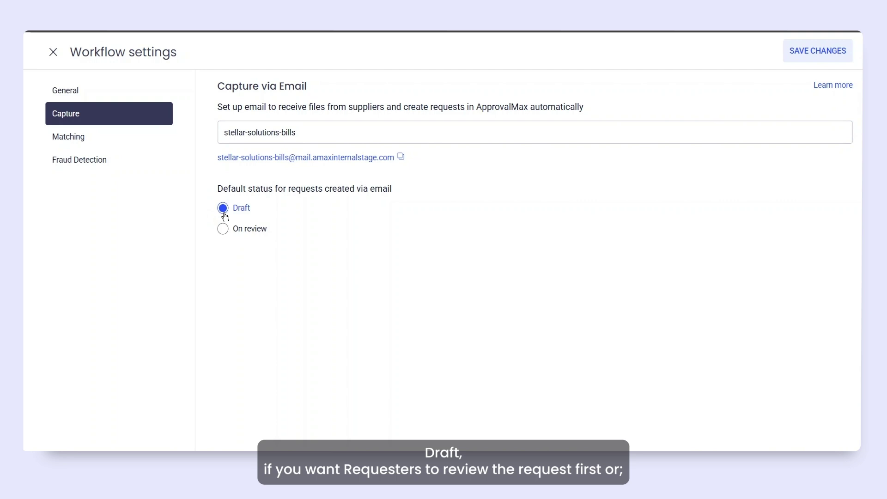
click(223, 229)
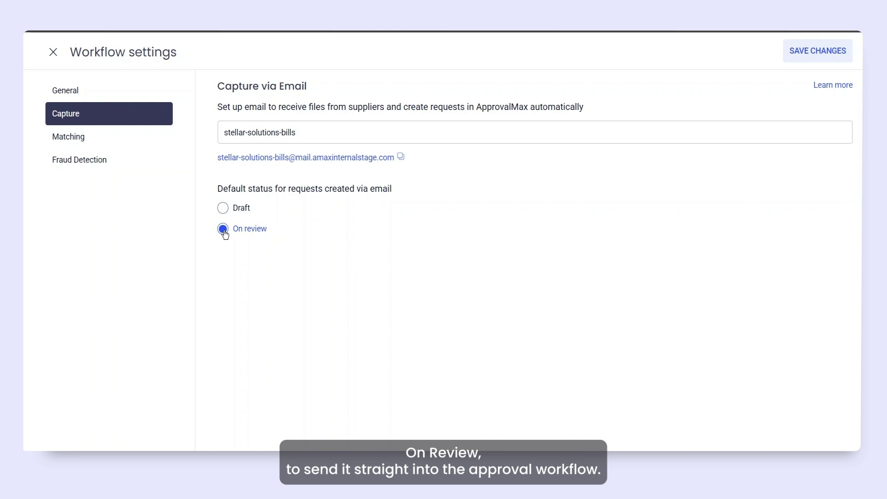
click(223, 212)
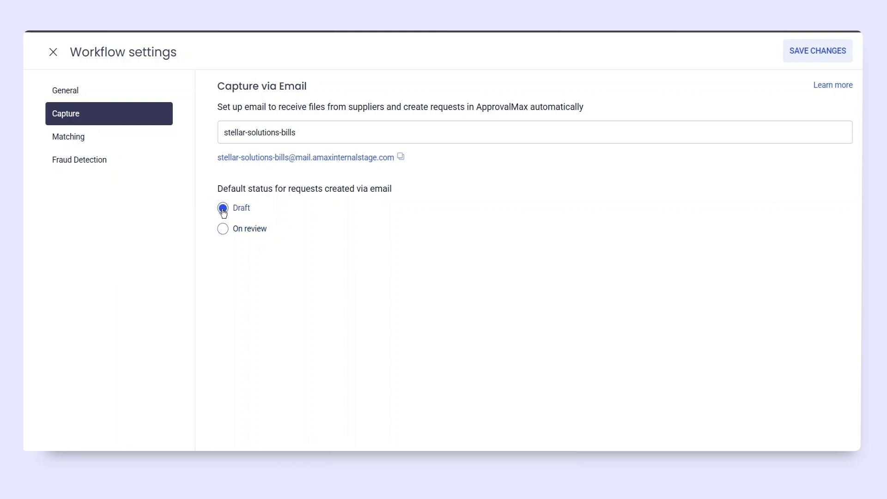
click(818, 51)
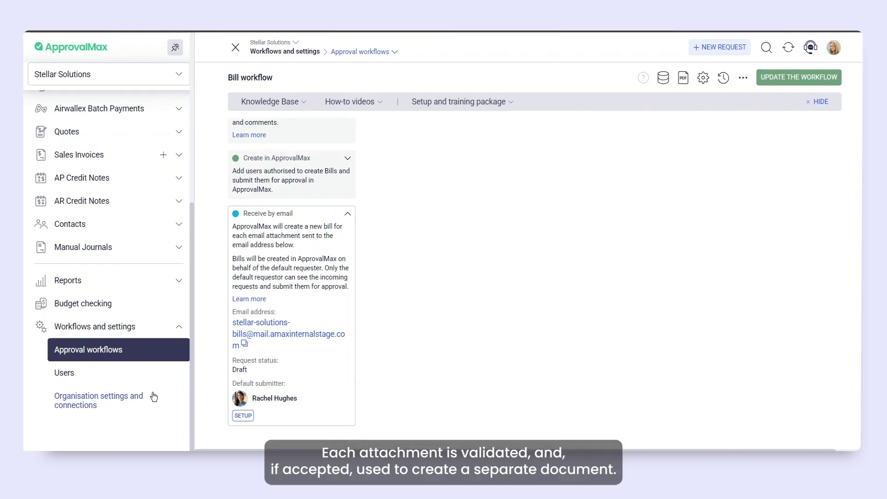
- Go to Requires my review, then switch to the drafts list
scroll(113, 369, up, 6)
click(74, 269)
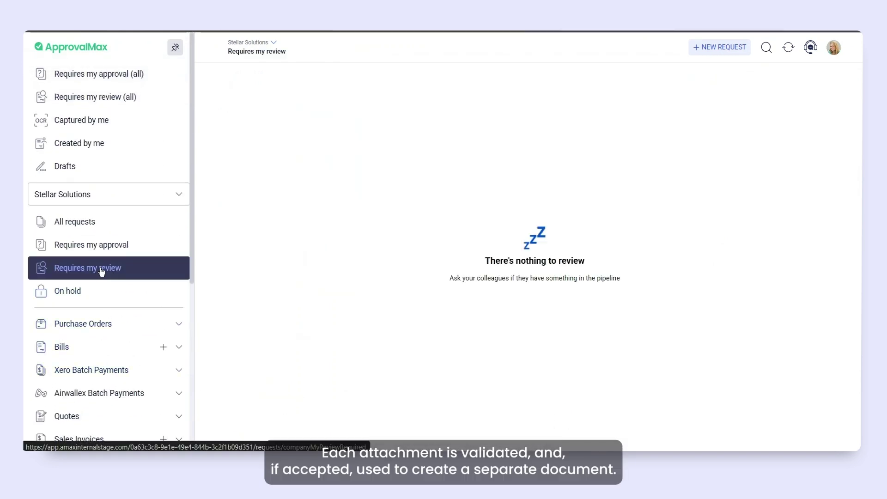
click(71, 169)
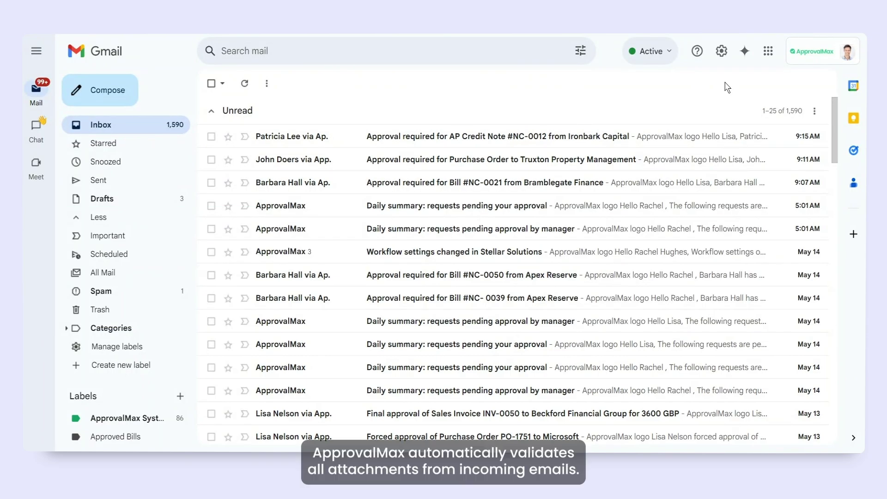
- Email #NC-0050_PM.pdf to the bills capture address with subject 'Bill 0050' and a pasted body
click(105, 90)
click(144, 90)
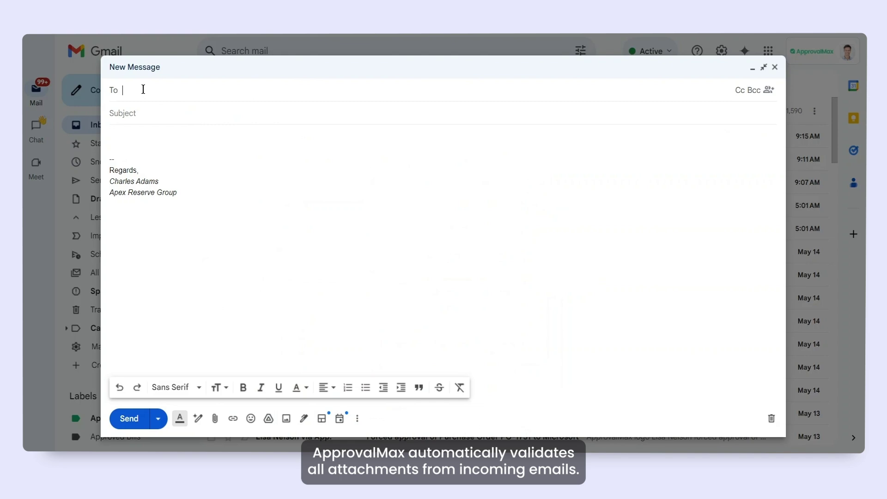
key(ctrl+v)
click(140, 125)
text(Bill 0050)
click(133, 135)
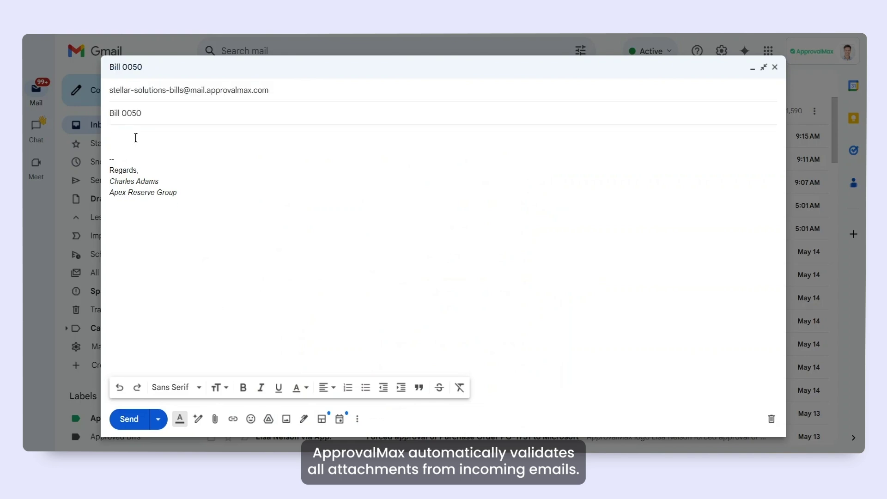
key(ctrl+v)
click(215, 418)
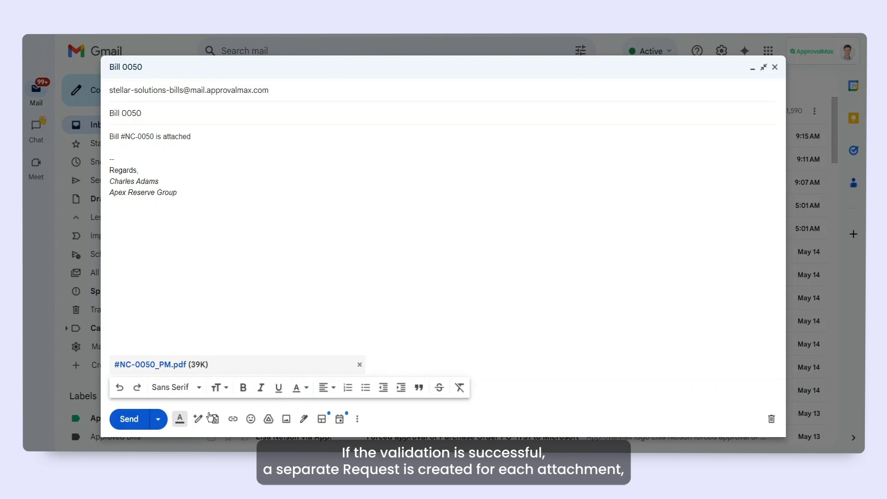
click(129, 420)
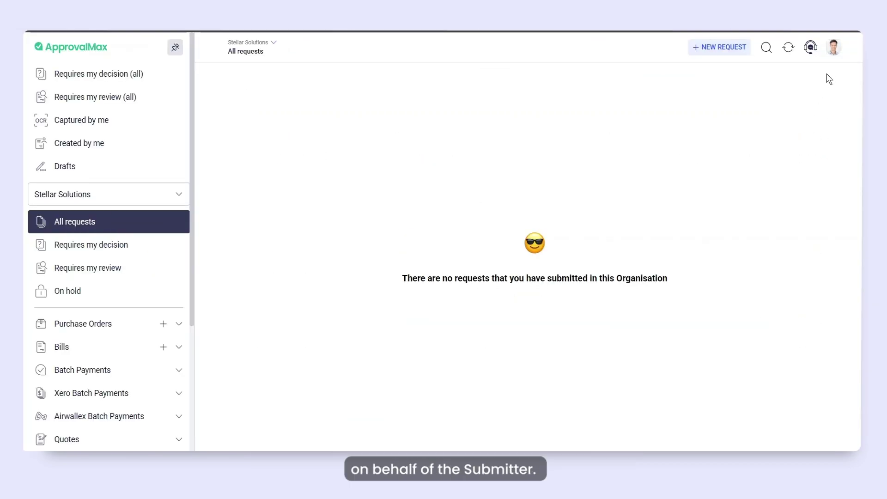
- Edit captured draft Bill #NC-0050 from Captured by me, entering account 400 on its line
click(77, 121)
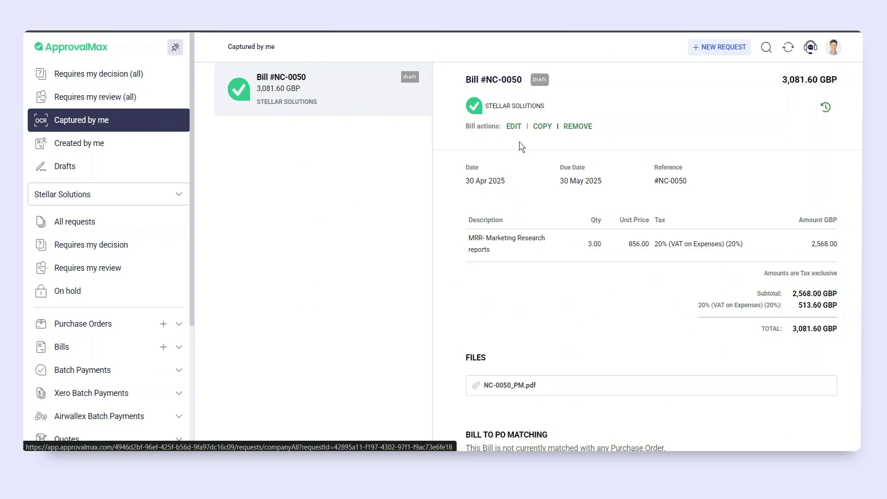
click(513, 126)
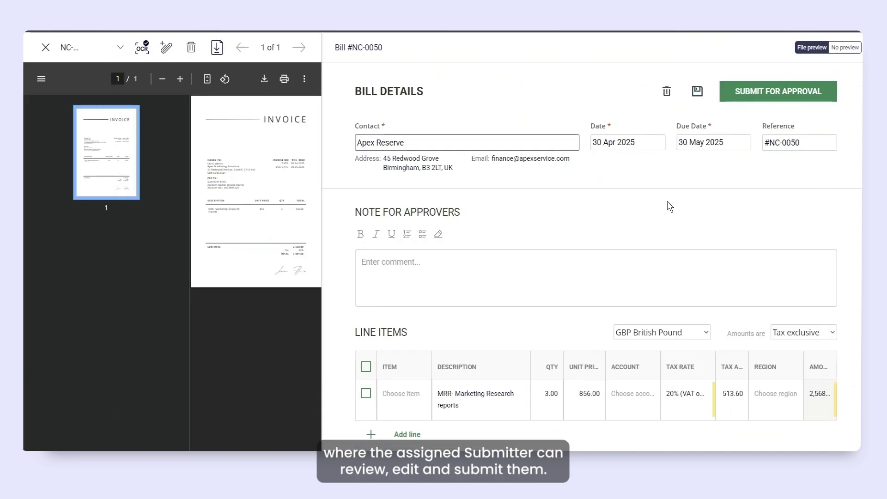
scroll(667, 206, down, 3)
click(632, 281)
text(400)
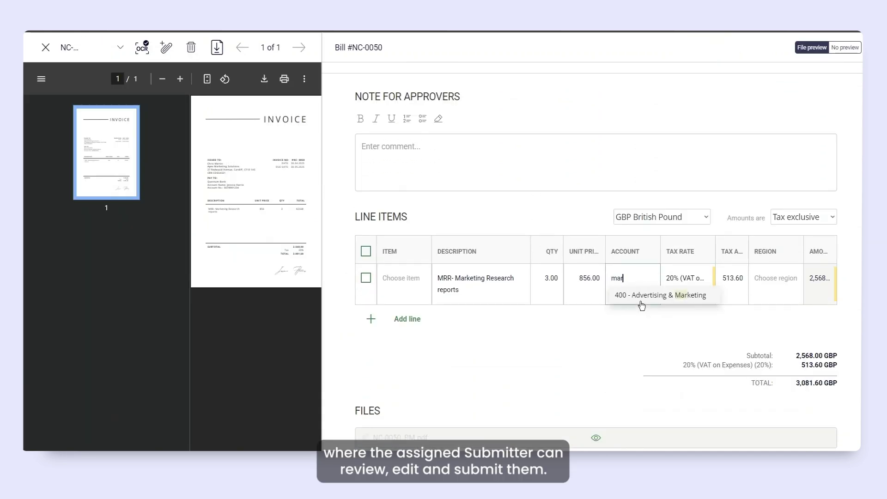